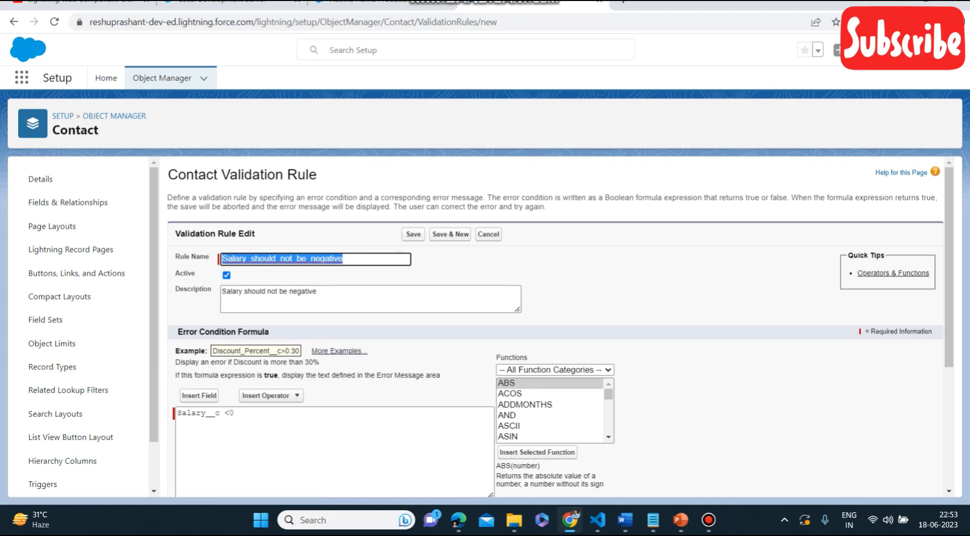
# Enter "Salary should not be negative" as the validation rule's error message
pyautogui.scroll(-4, 339, 351)
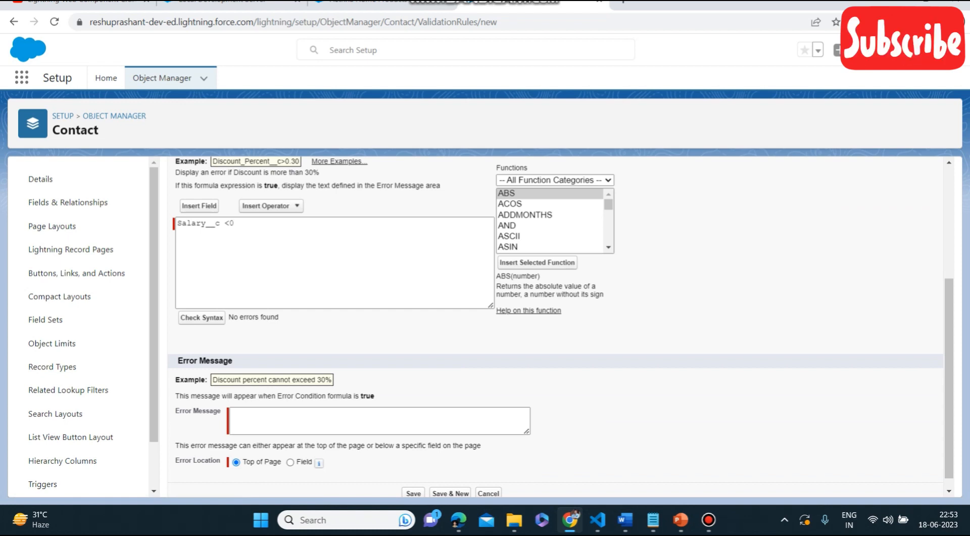
pyautogui.moveTo(279, 318); pyautogui.dragTo(227, 318)
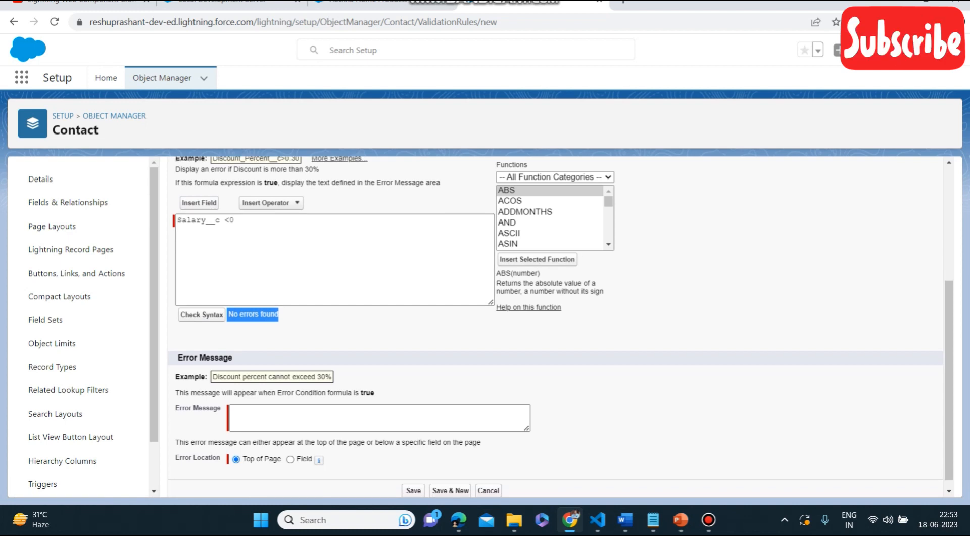
pyautogui.scroll(-1, 555, 326)
pyautogui.click(379, 407)
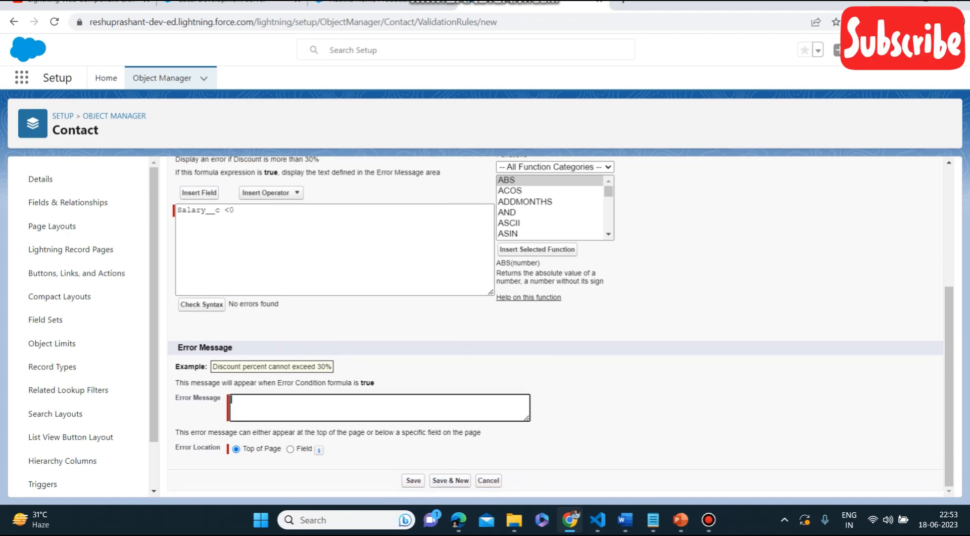
pyautogui.write('Sakar')
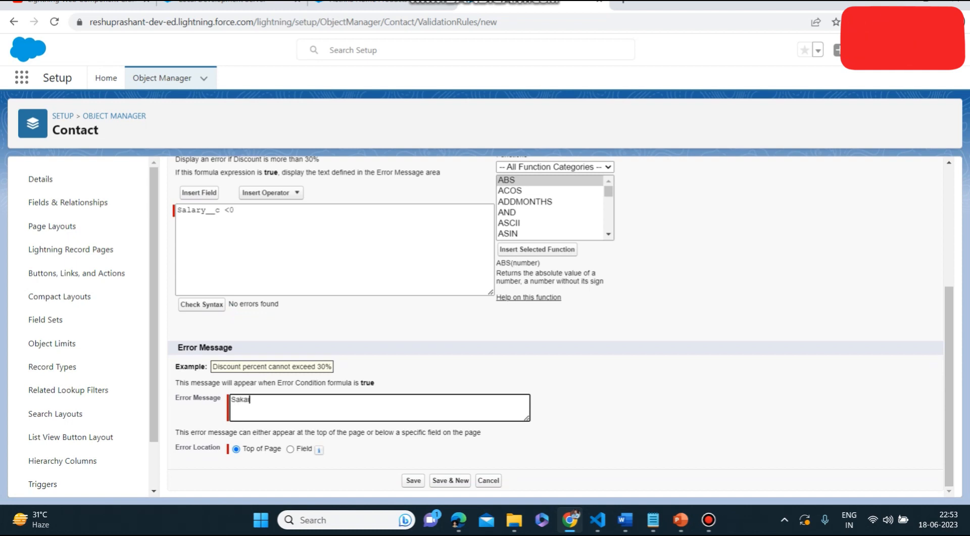
pyautogui.press('BackSpace')
pyautogui.press('BackSpace')
pyautogui.press('BackSpace')
pyautogui.write('lary should')
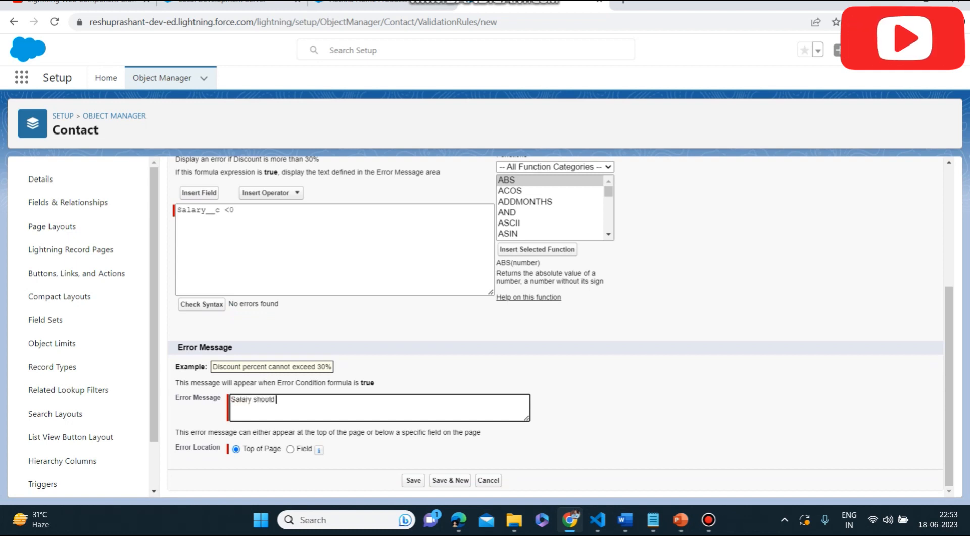
pyautogui.write(' not be n')
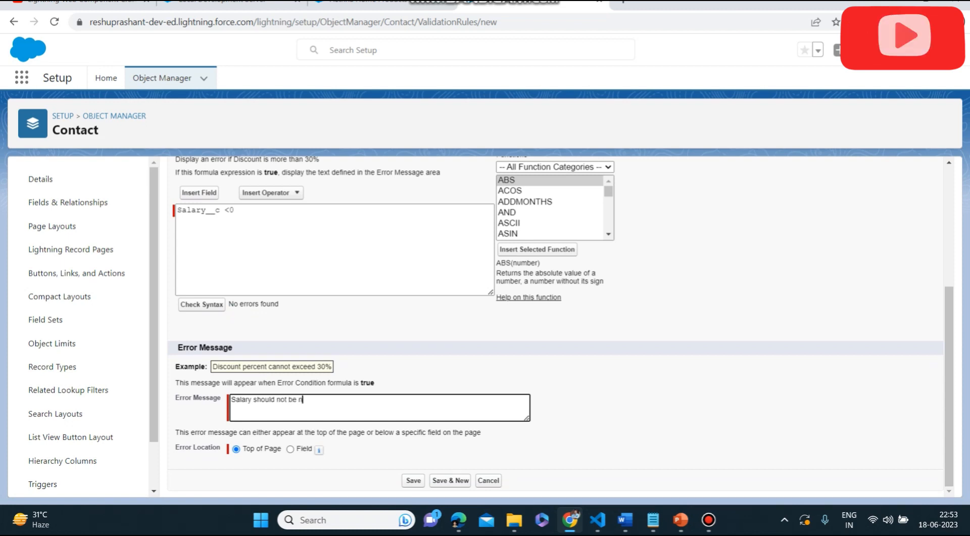
pyautogui.write('eagative')
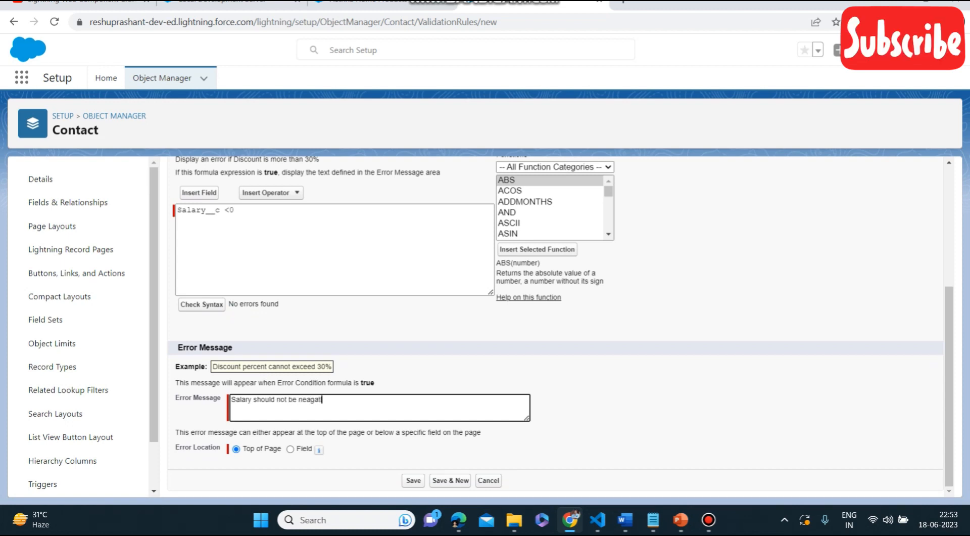
pyautogui.press('Left')
pyautogui.press('Left')
pyautogui.press('Left')
pyautogui.press('Left')
pyautogui.press('Left')
pyautogui.press('Left')
pyautogui.press('BackSpace')
# Set the rule's error location to the Salary field and save the validation rule
pyautogui.click(290, 448)
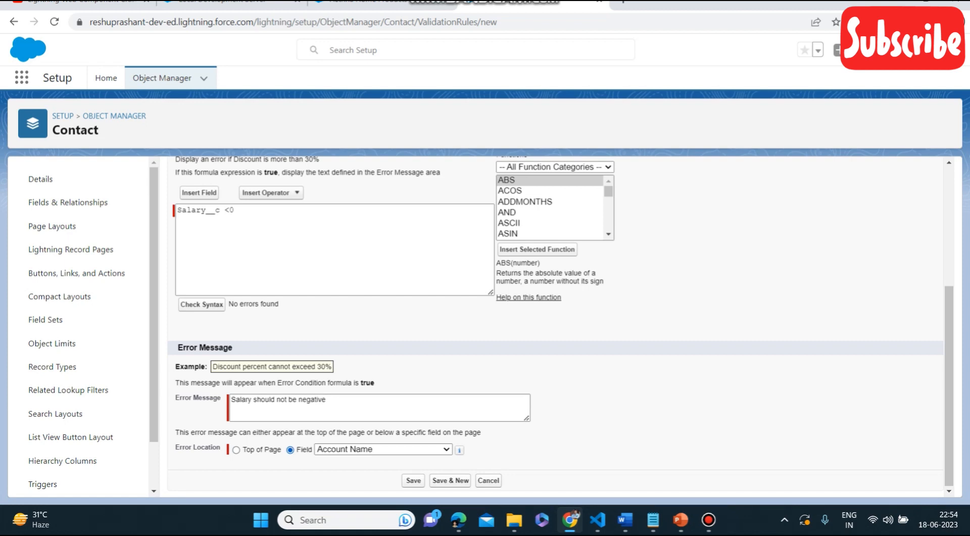
pyautogui.click(383, 449)
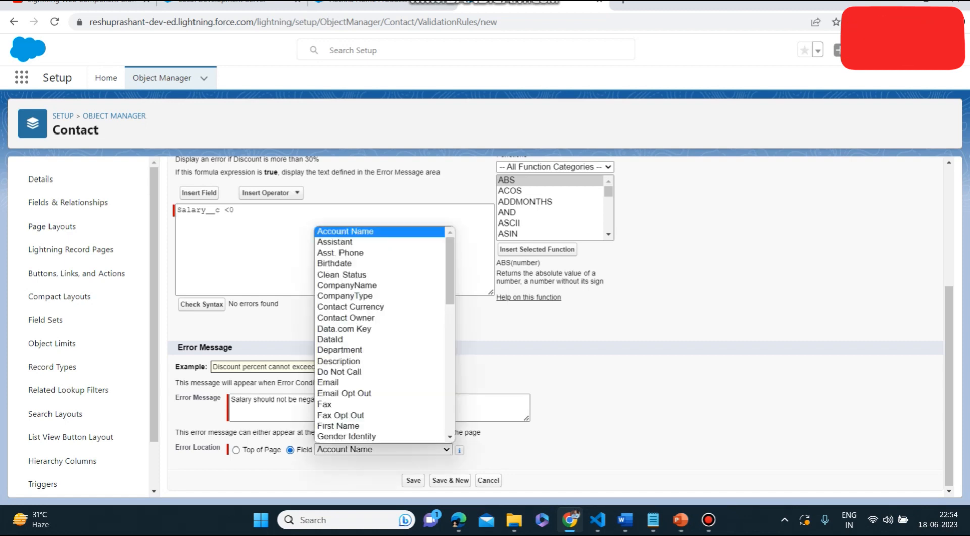
pyautogui.press('s')
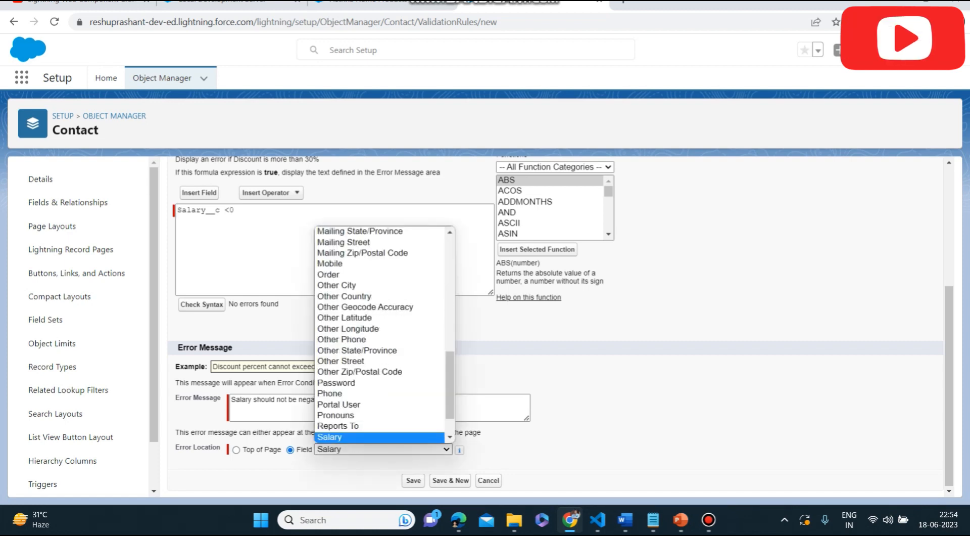
pyautogui.scroll(-1, 383, 436)
pyautogui.click(380, 405)
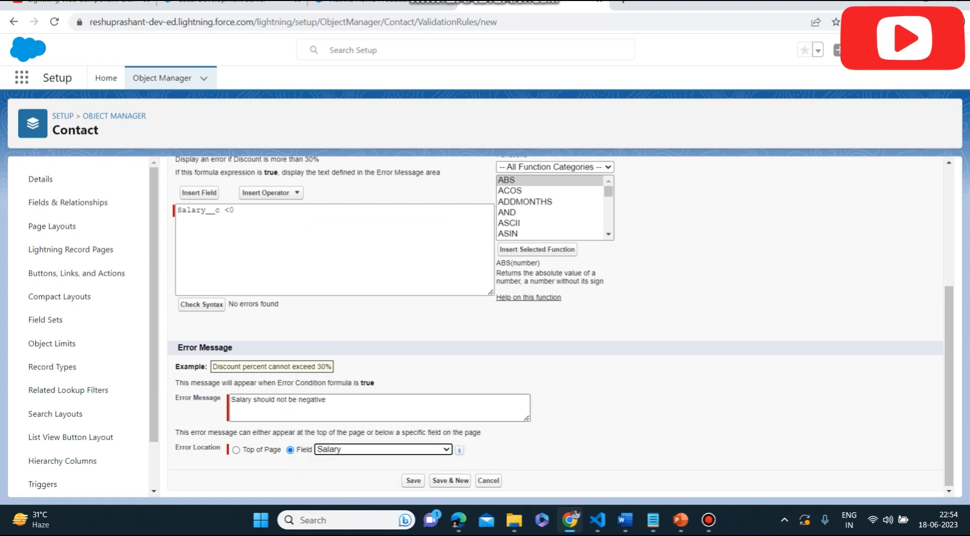
pyautogui.moveTo(459, 449)
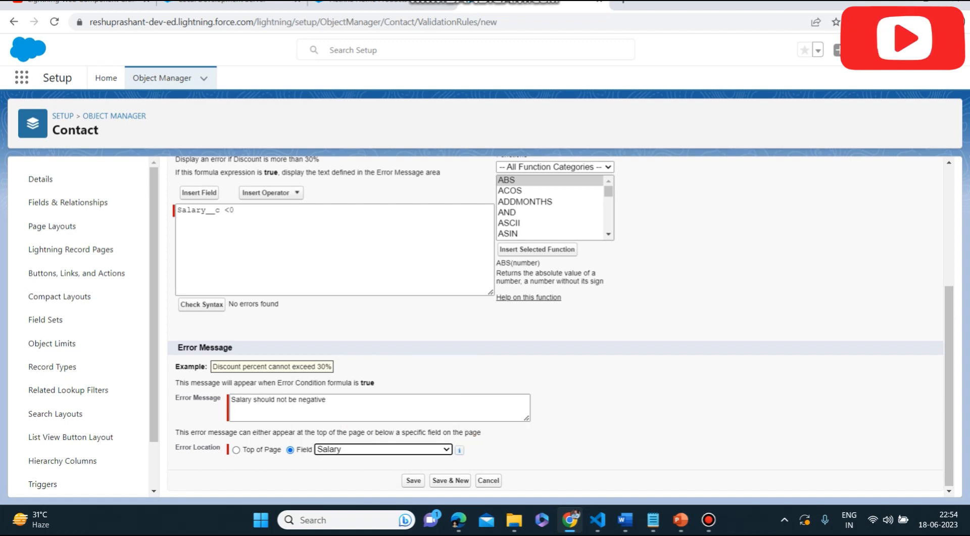
pyautogui.click(413, 480)
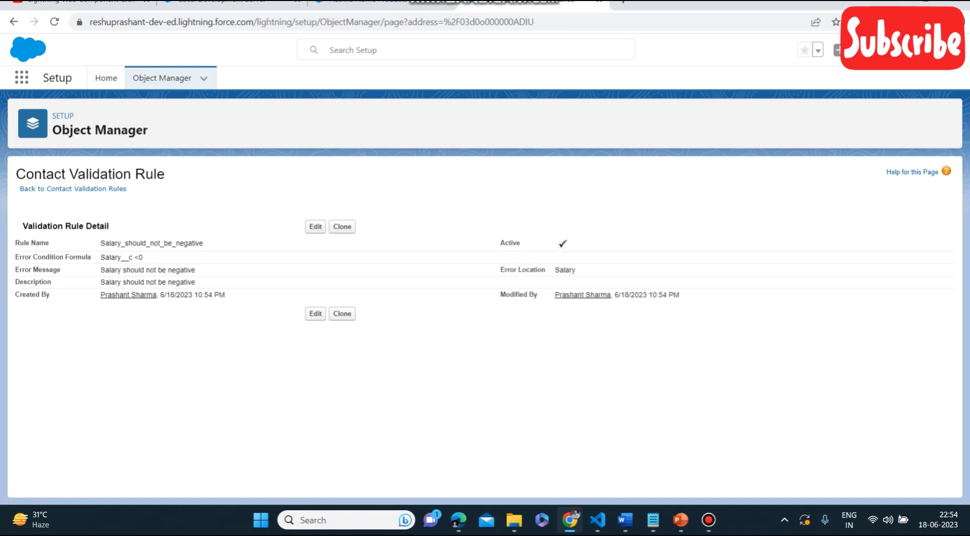
# Reload the already open contact record in the Service app and show its details
pyautogui.click(382, 3)
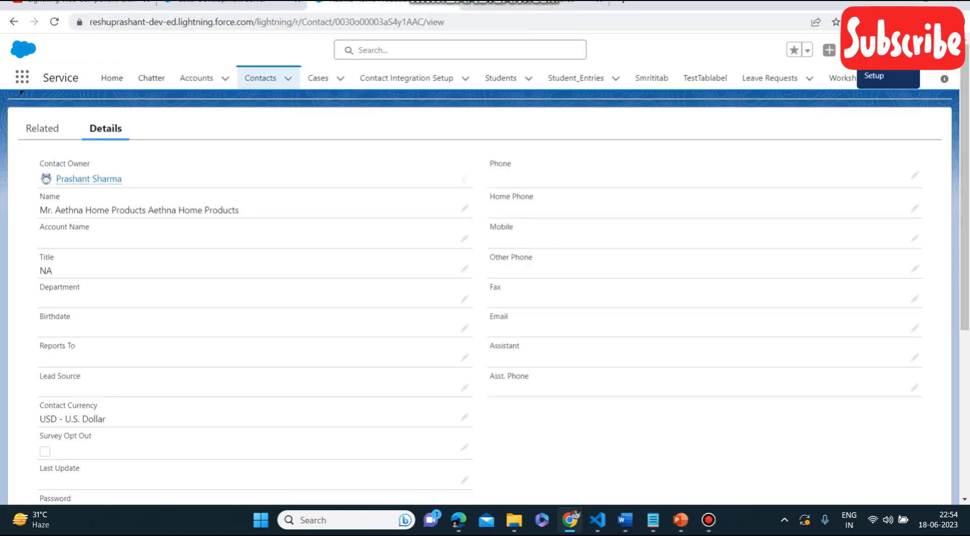
pyautogui.click(485, 22)
pyautogui.press('Return')
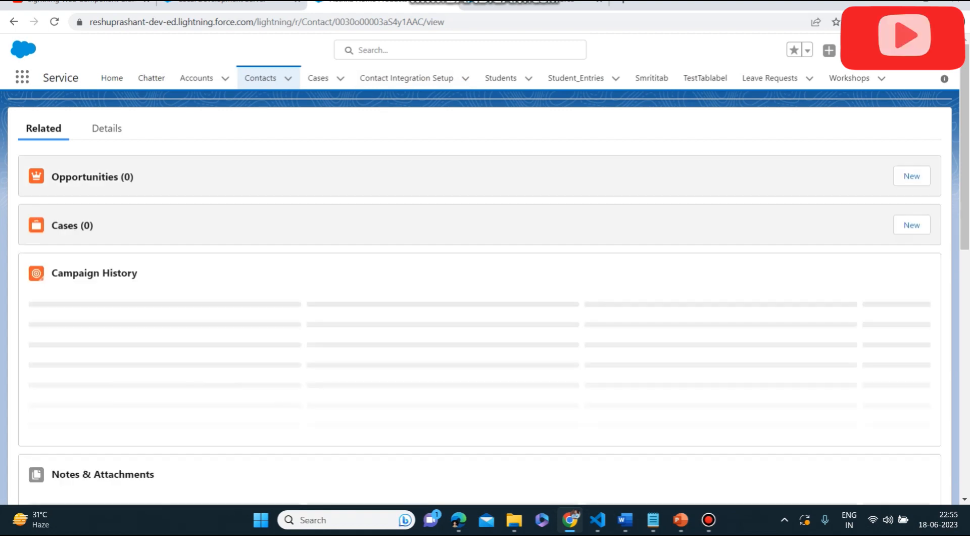
pyautogui.click(106, 129)
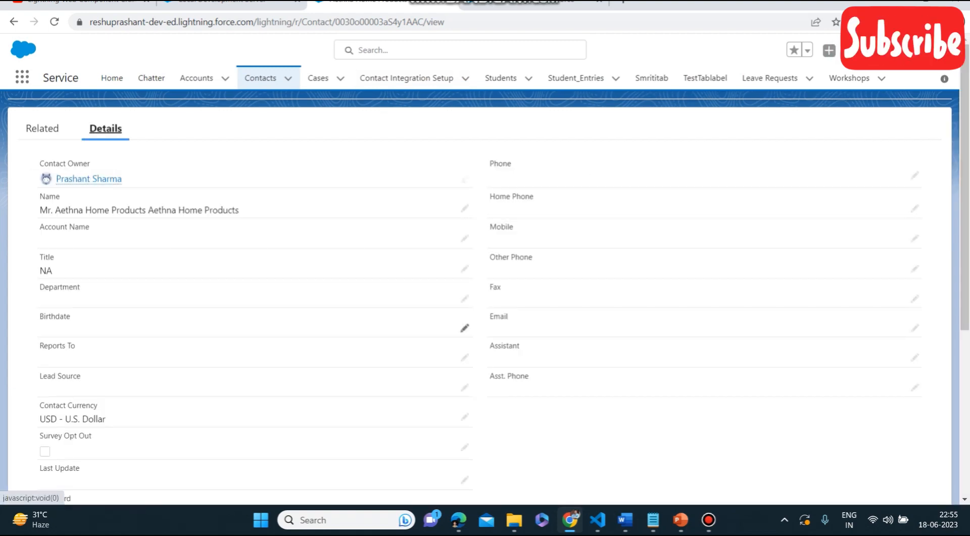
# Try to save the contact with a Salary of -40000 to test the validation rule
pyautogui.scroll(-3, 463, 381)
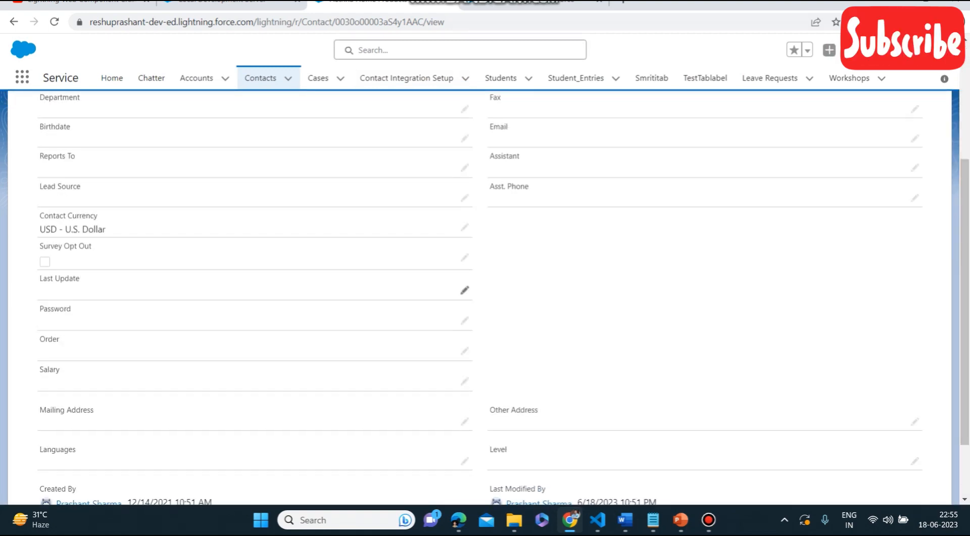
pyautogui.click(464, 380)
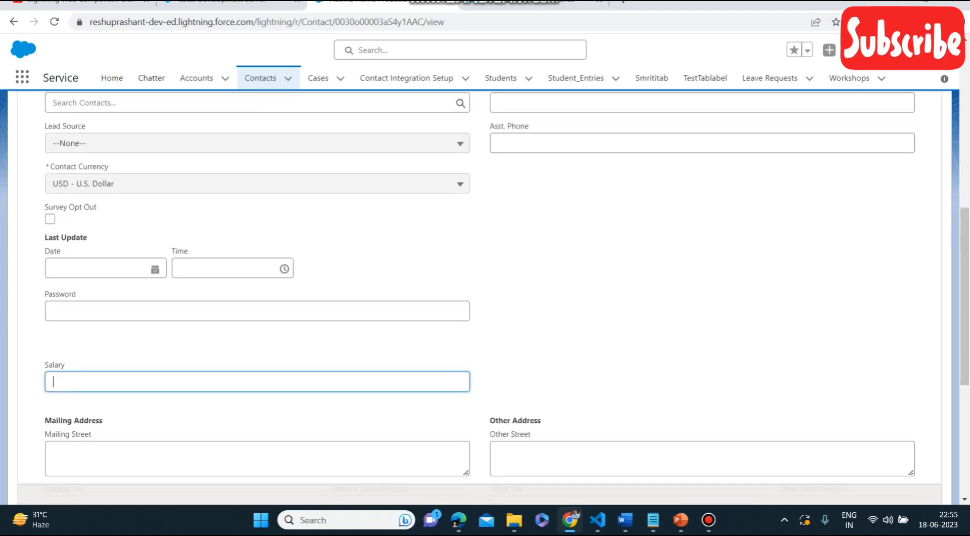
pyautogui.write('-4')
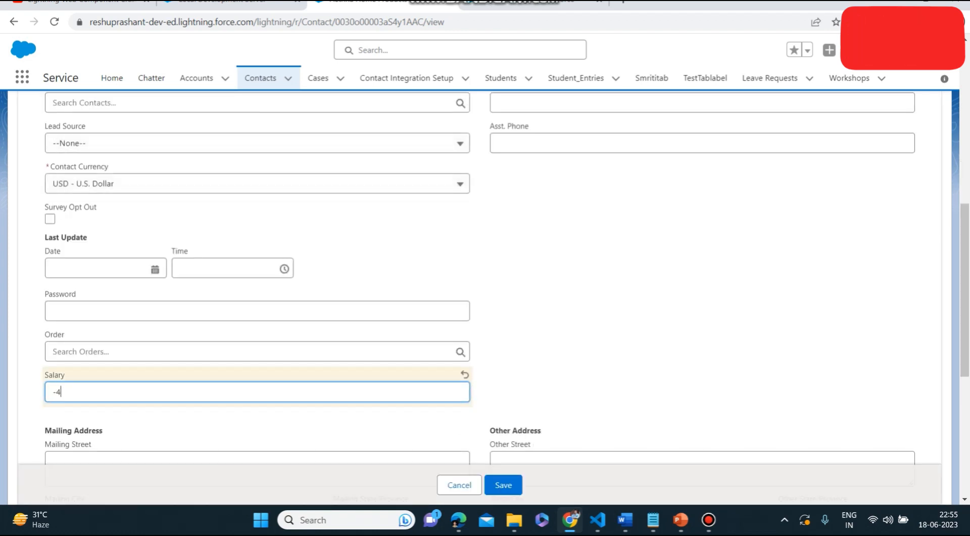
pyautogui.write('0000')
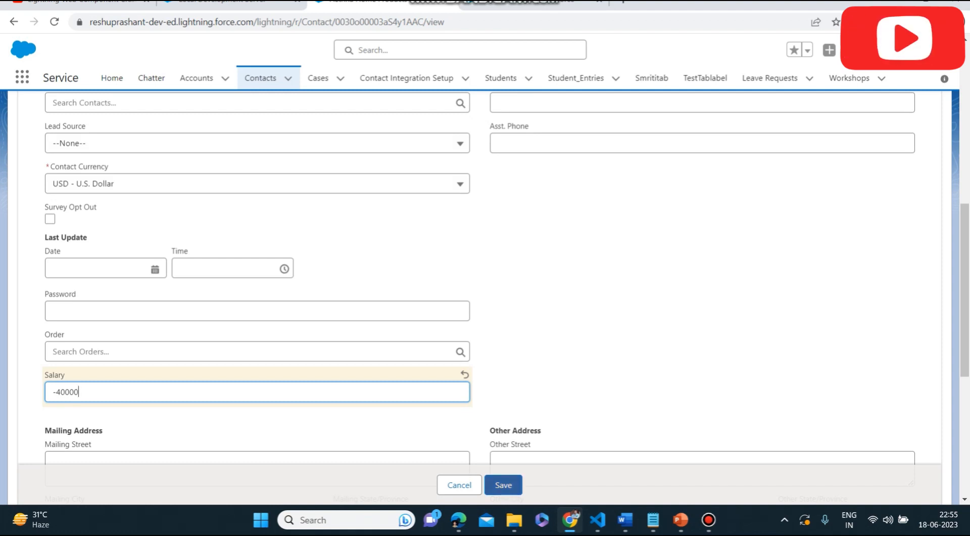
pyautogui.press('Return')
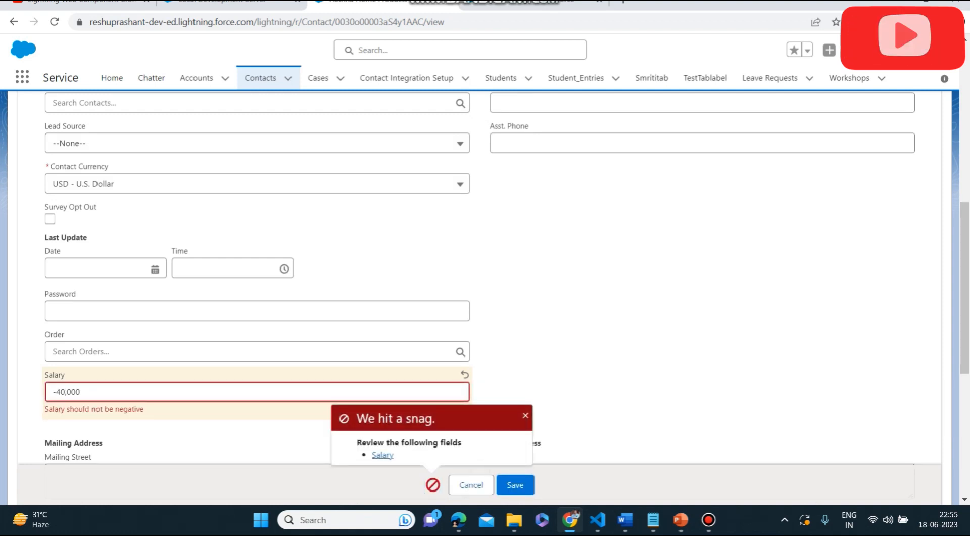
# Set the contact's Salary to 50000 and save the record
pyautogui.scroll(-1, 485, 278)
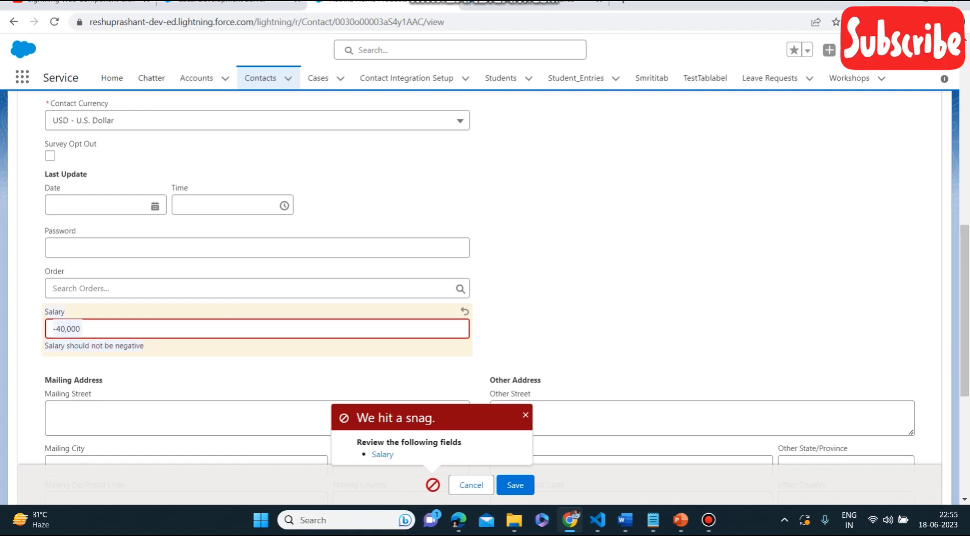
pyautogui.click(79, 329)
pyautogui.hotkey('ctrl', 'a')
pyautogui.press('BackSpace')
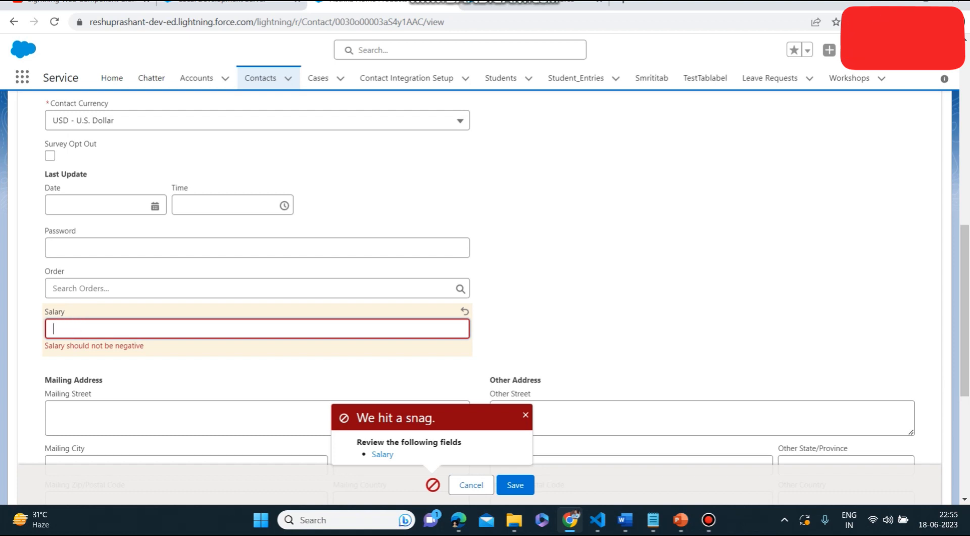
pyautogui.write('50000')
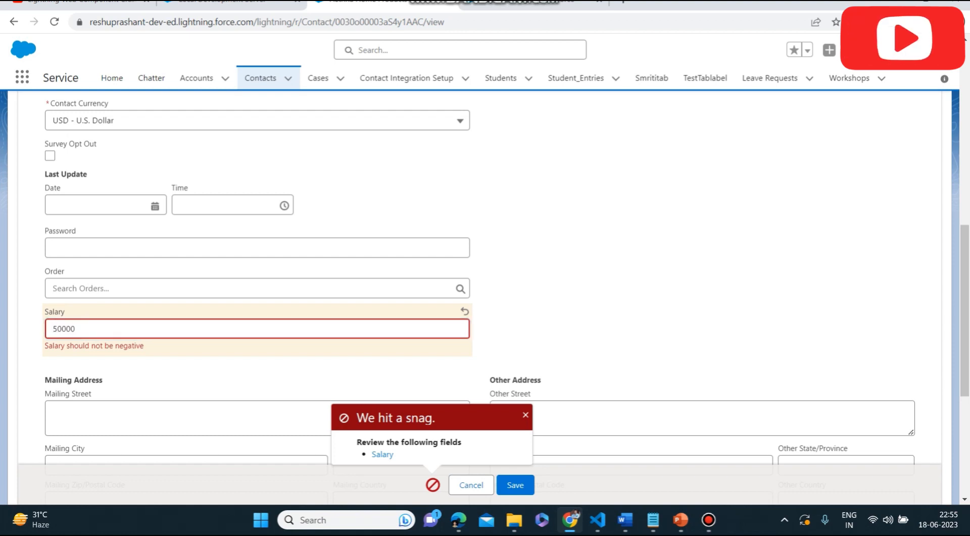
pyautogui.click(515, 484)
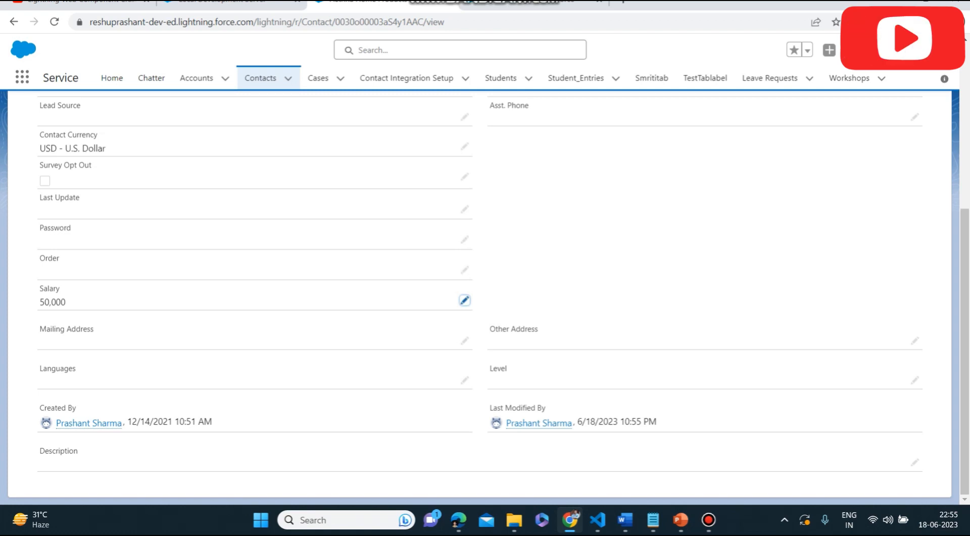
# Return to the Contact validation rules in Setup and start a new rule named "Email and Phone should not be empty"
pyautogui.click(548, 3)
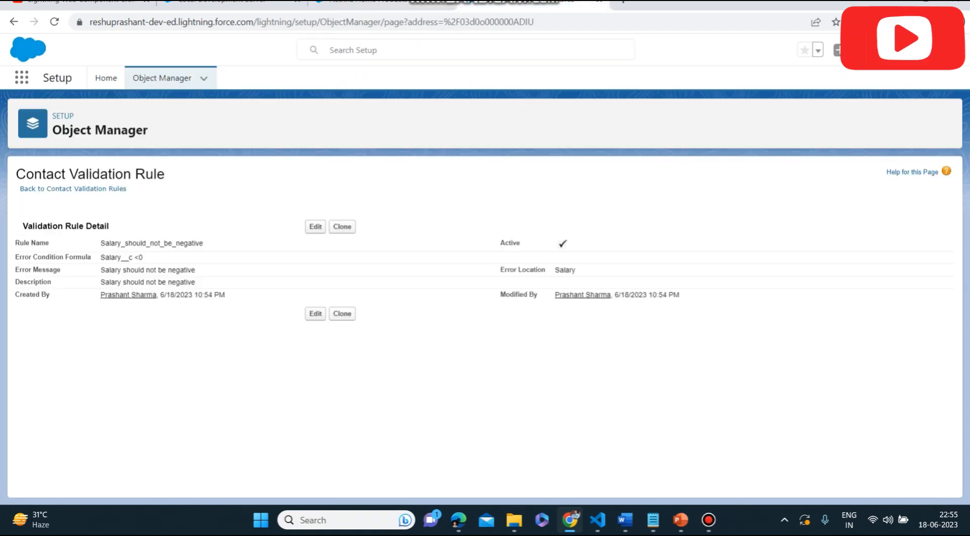
pyautogui.click(73, 189)
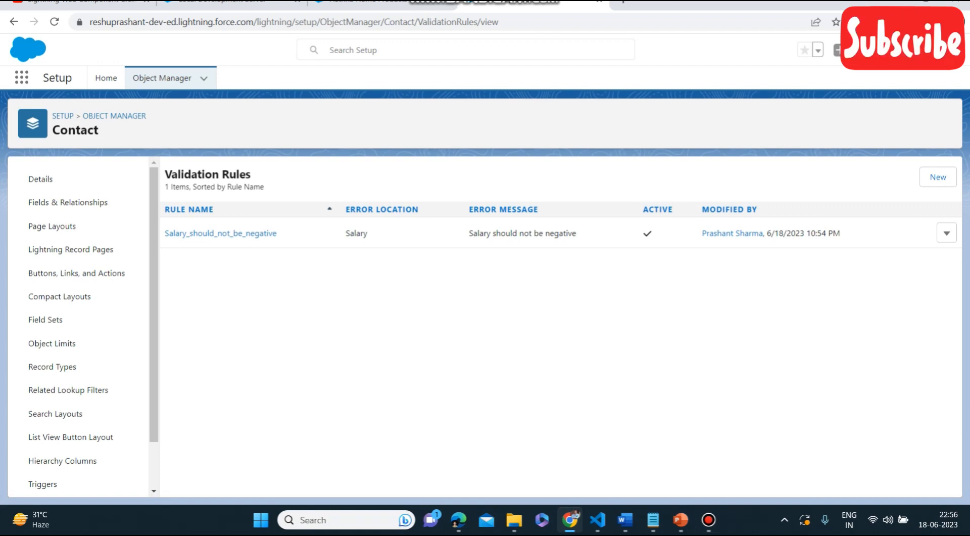
pyautogui.click(938, 177)
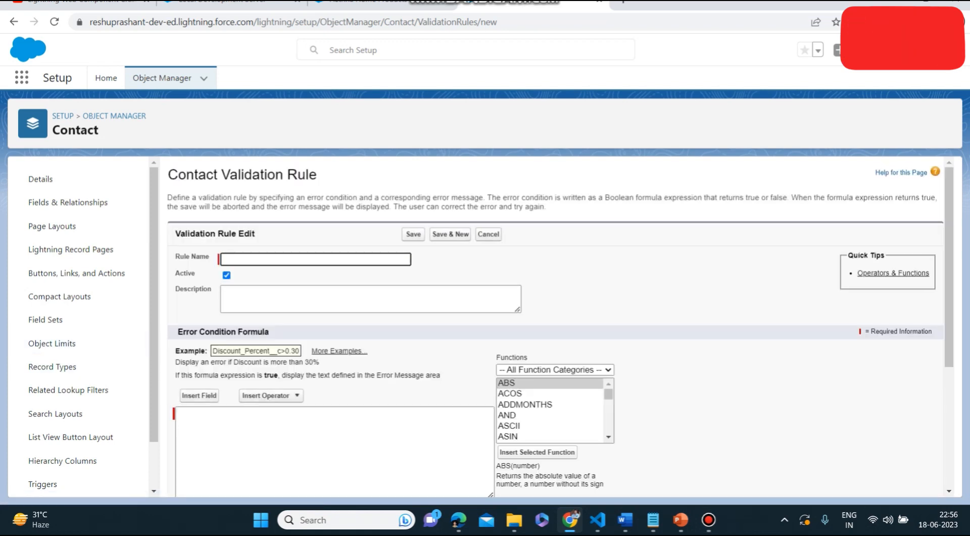
pyautogui.write('Email and Phone sh')
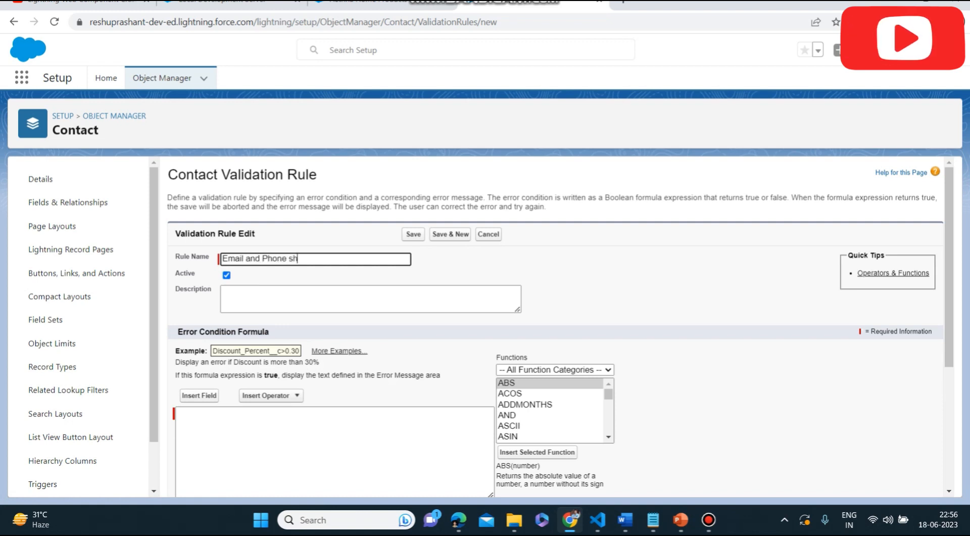
pyautogui.write('ould noyt')
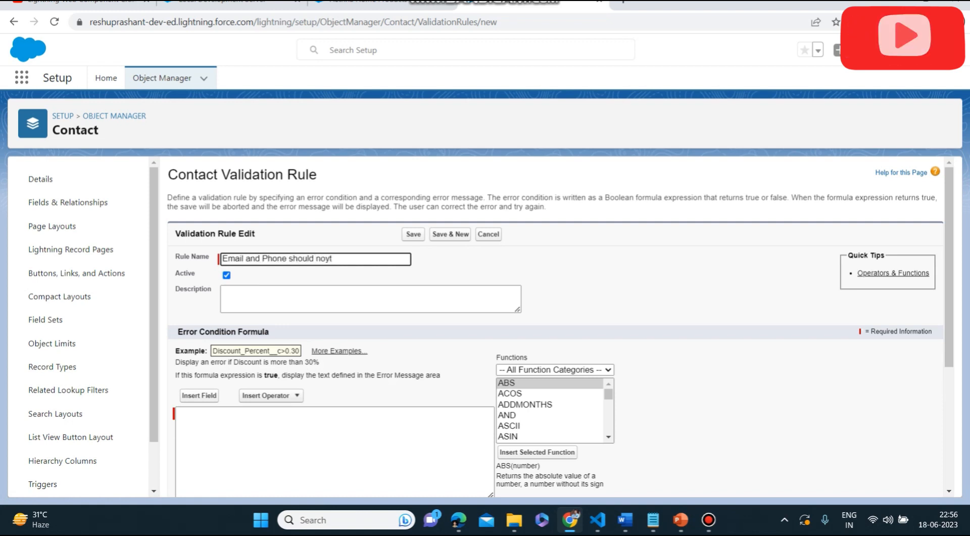
pyautogui.press('BackSpace')
pyautogui.press('BackSpace')
pyautogui.write('t be empty')
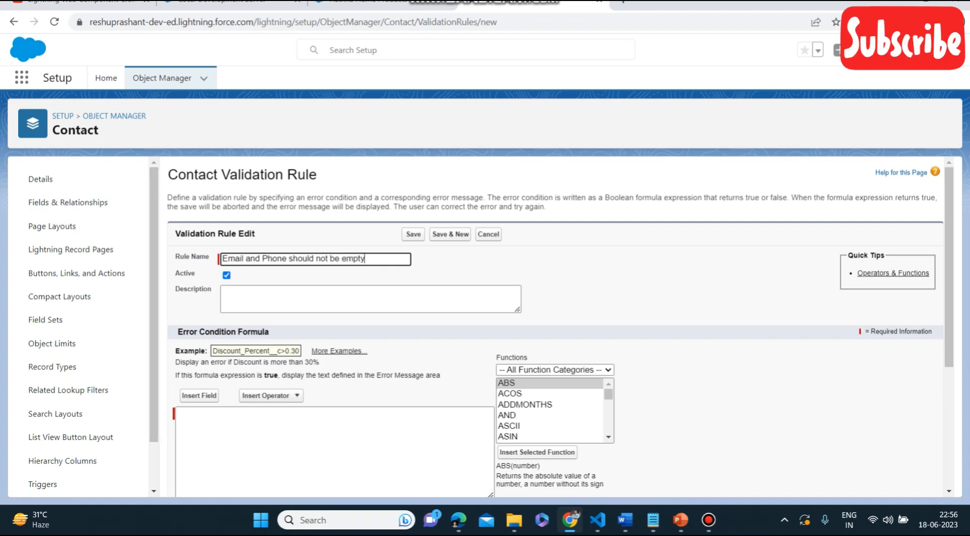
# Copy the rule name "Email and Phone should not be empty" into the rule's description
pyautogui.moveTo(366, 258); pyautogui.dragTo(221, 258)
pyautogui.hotkey('ctrl', 'c')
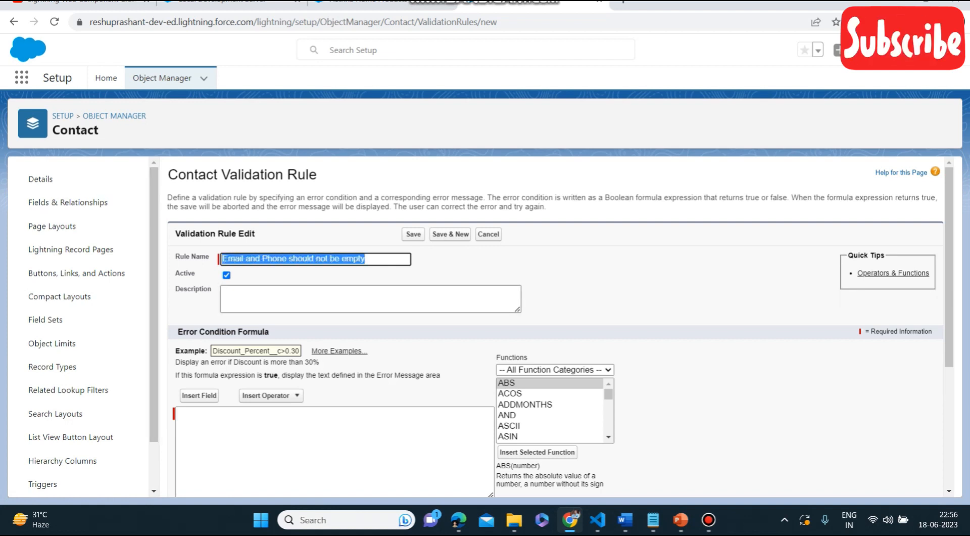
pyautogui.click(324, 298)
pyautogui.hotkey('ctrl', 'v')
pyautogui.scroll(-1, 334, 445)
pyautogui.scroll(-1, 556, 329)
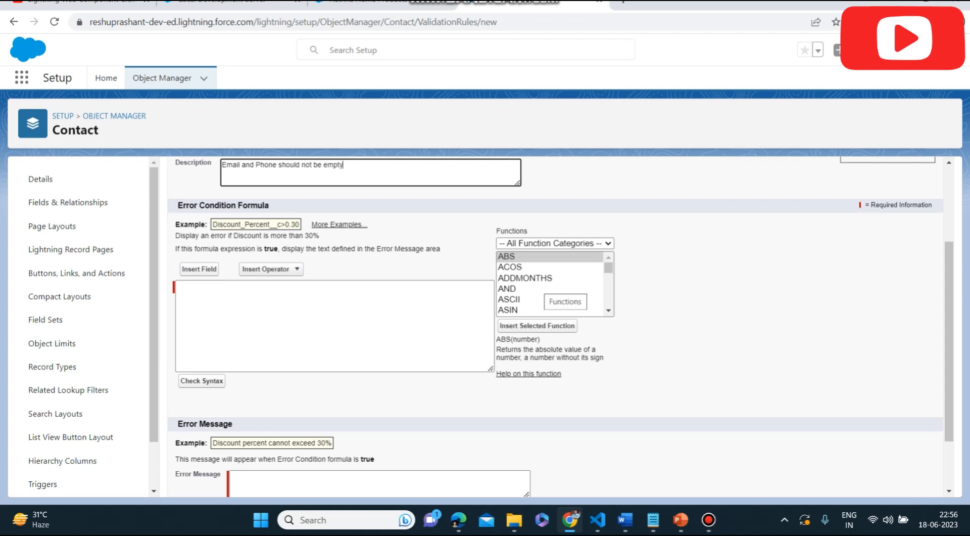
pyautogui.write('is')
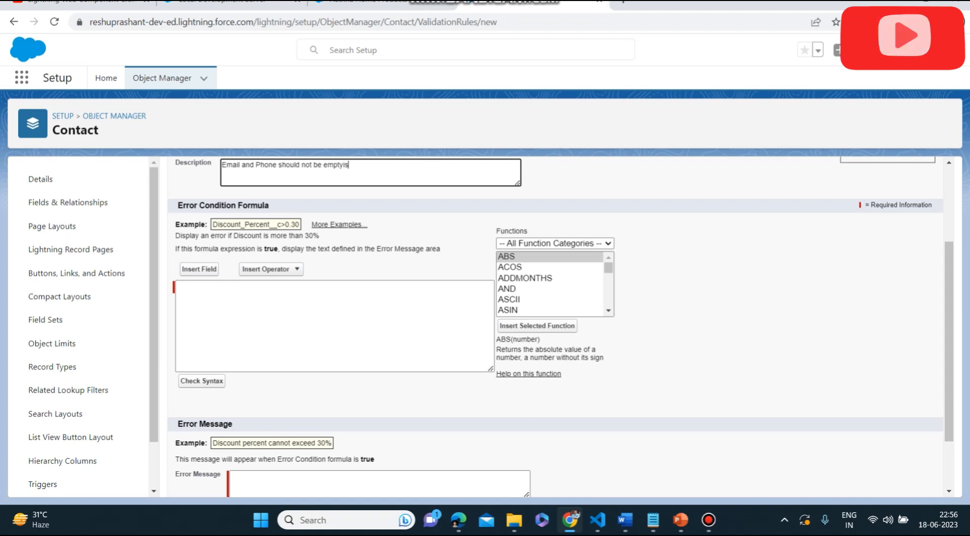
pyautogui.press('BackSpace')
pyautogui.press('BackSpace')
pyautogui.press('BackSpace')
pyautogui.press('BackSpace')
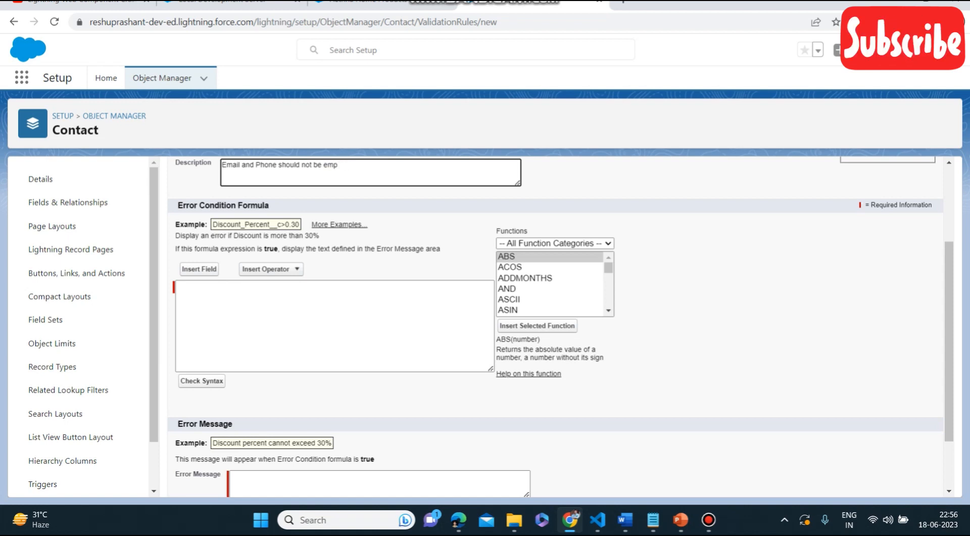
pyautogui.write('ty')
# Insert the ISBLANK function in the error condition formula and replace its placeholder expression with the Contact Email field
pyautogui.click(526, 289)
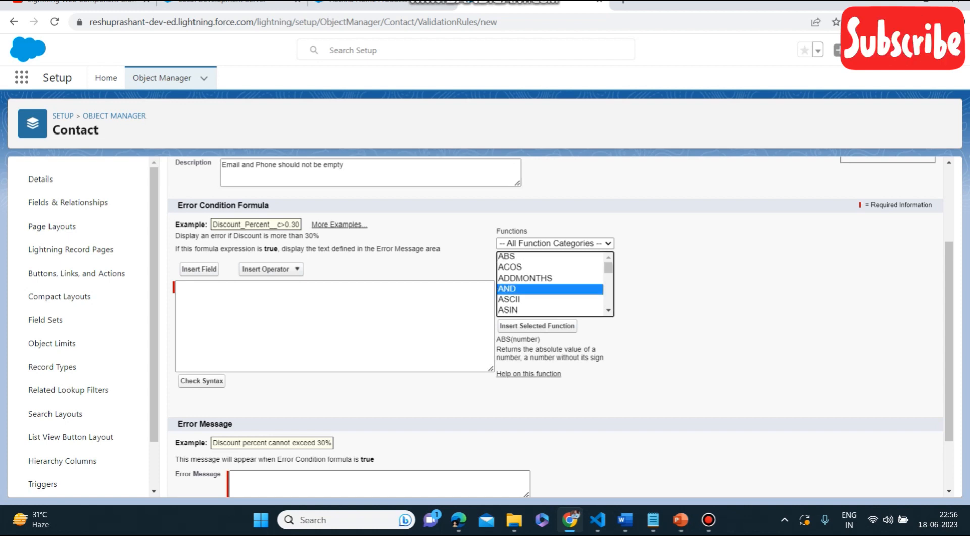
pyautogui.write('is')
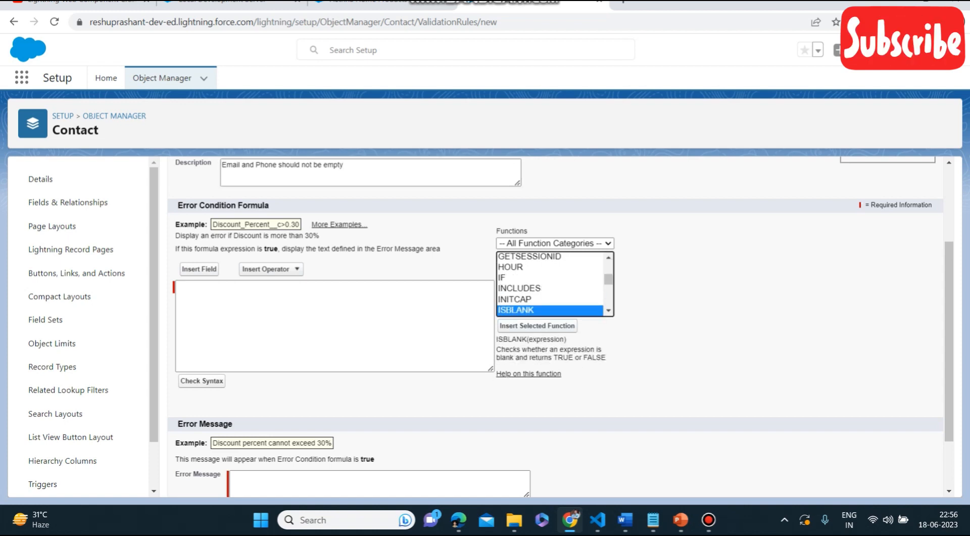
pyautogui.scroll(-1, 550, 284)
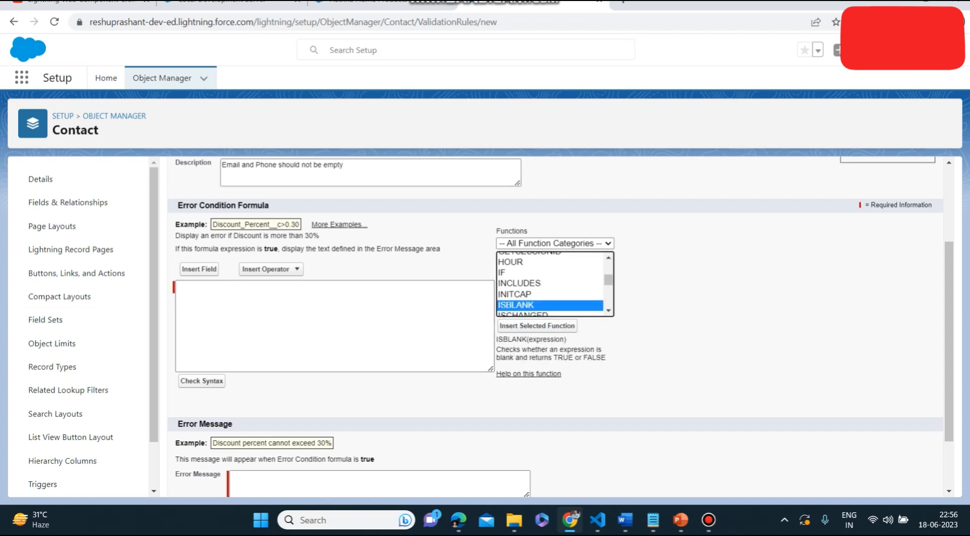
pyautogui.click(537, 326)
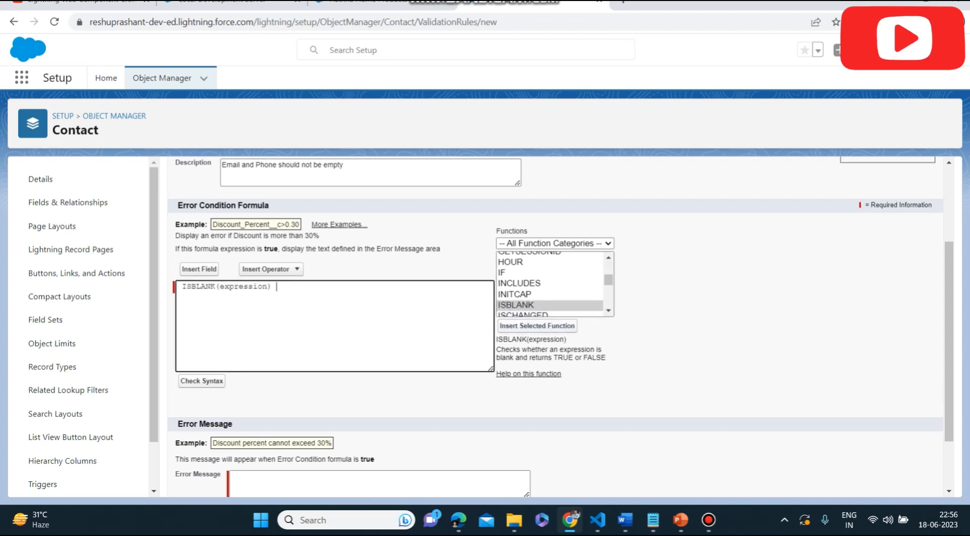
pyautogui.doubleClick(244, 286)
pyautogui.press('BackSpace')
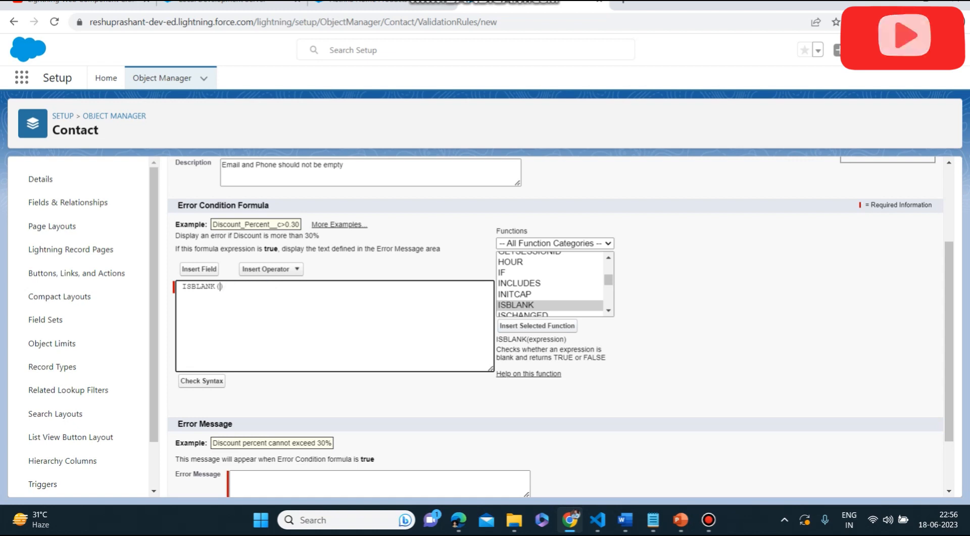
pyautogui.click(199, 269)
pyautogui.click(464, 322)
pyautogui.press('e')
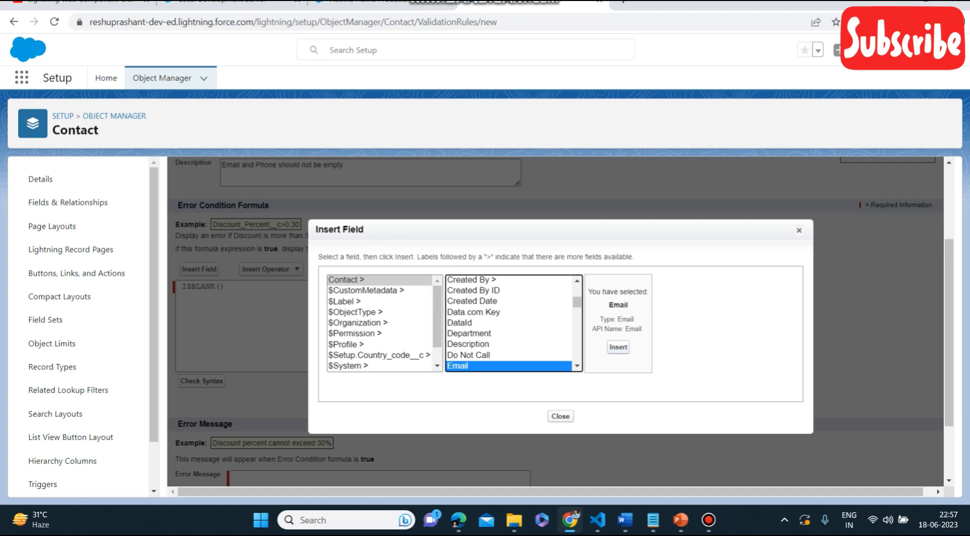
pyautogui.click(618, 347)
# Add a second ISBLANK function after the Email check and replace its placeholder expression with the Contact Phone field
pyautogui.click(263, 287)
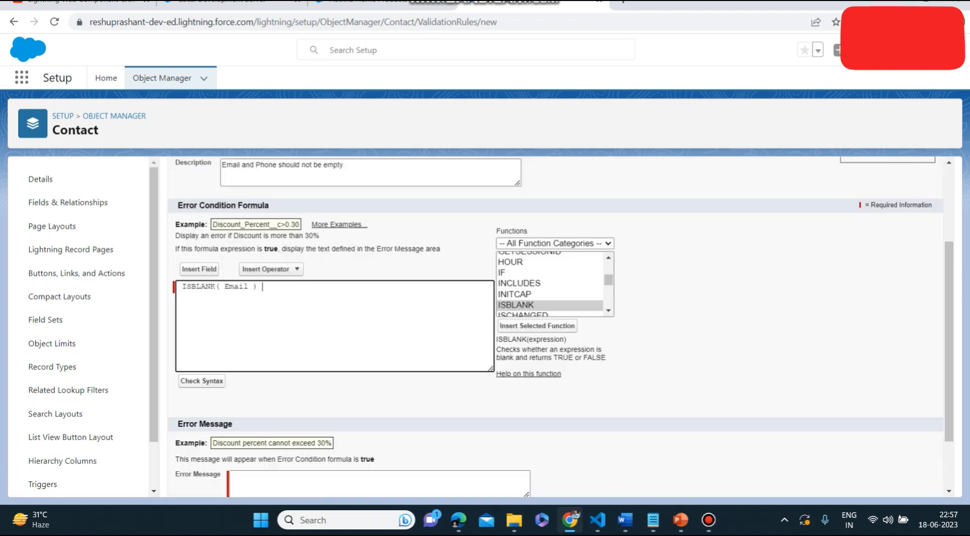
pyautogui.click(516, 305)
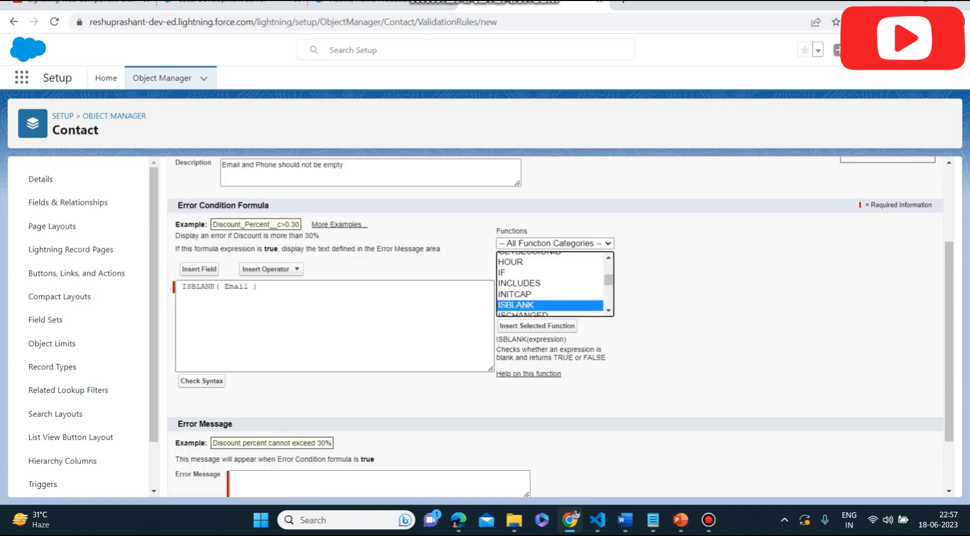
pyautogui.click(538, 325)
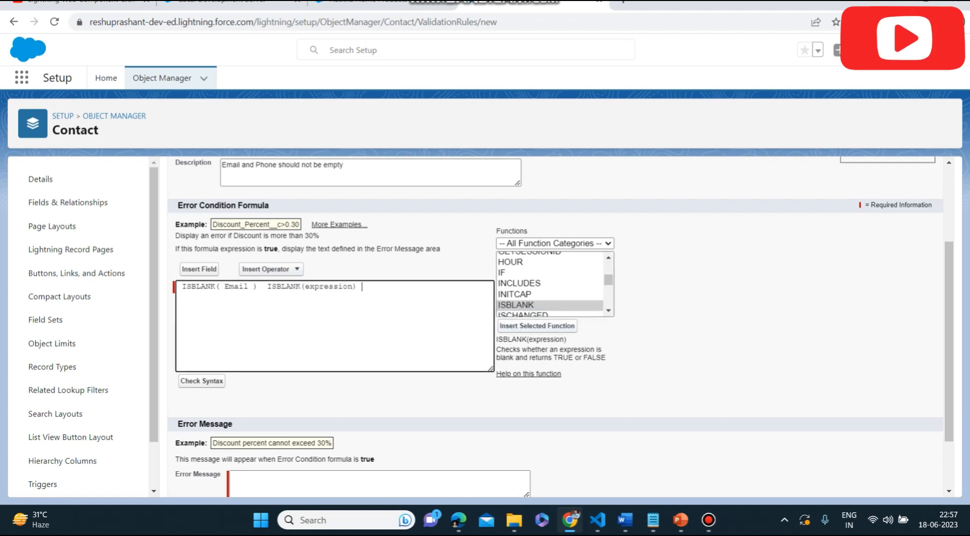
pyautogui.doubleClick(328, 286)
pyautogui.press('BackSpace')
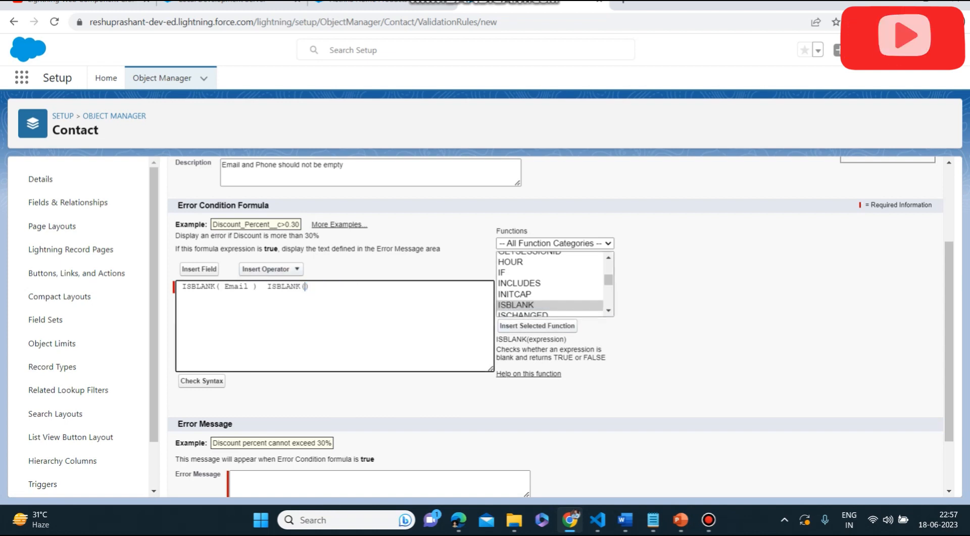
pyautogui.click(199, 269)
pyautogui.click(464, 322)
pyautogui.write('ph')
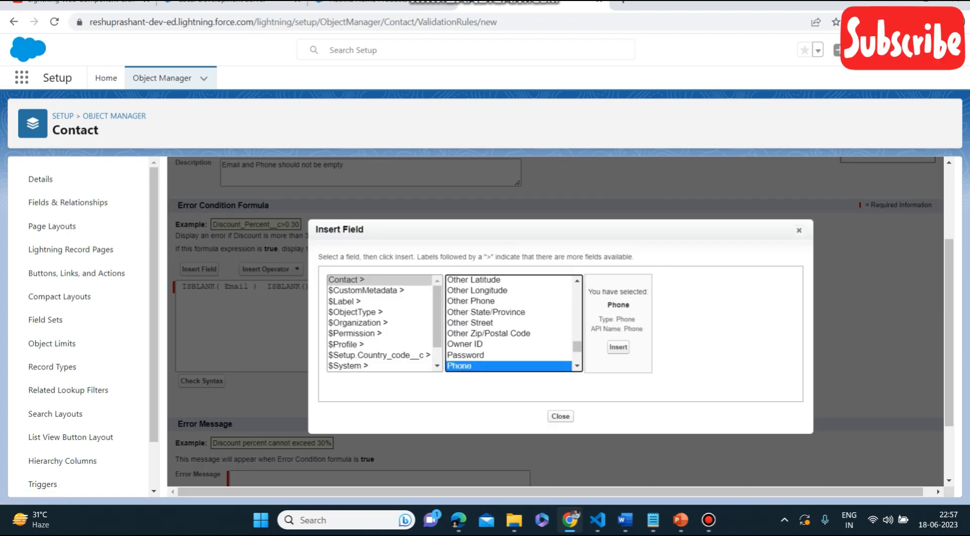
pyautogui.click(618, 347)
# Separate the two ISBLANK checks with a comma and wrap them in an OR function: OR(ISBLANK( Email ) , ISBLANK( Phone ) )
pyautogui.click(262, 286)
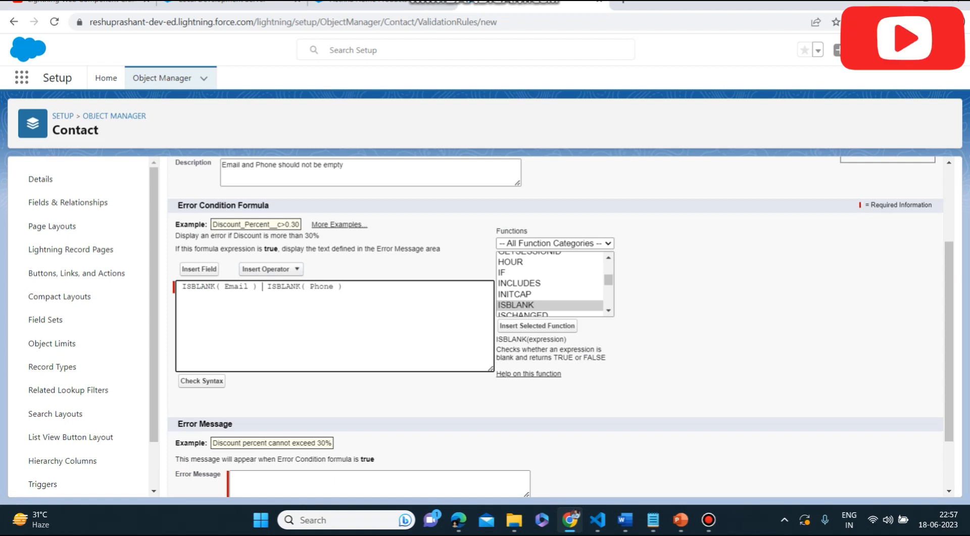
pyautogui.write(',')
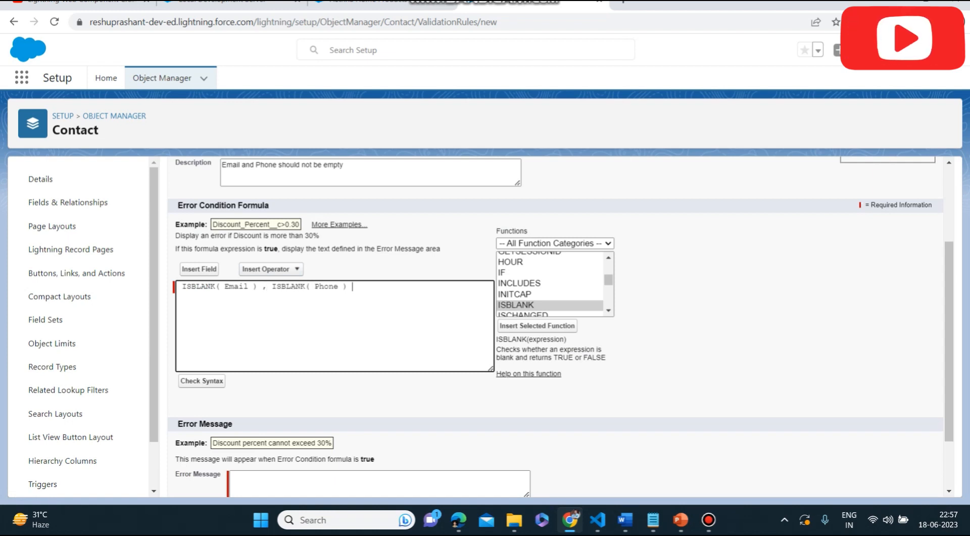
pyautogui.write(')')
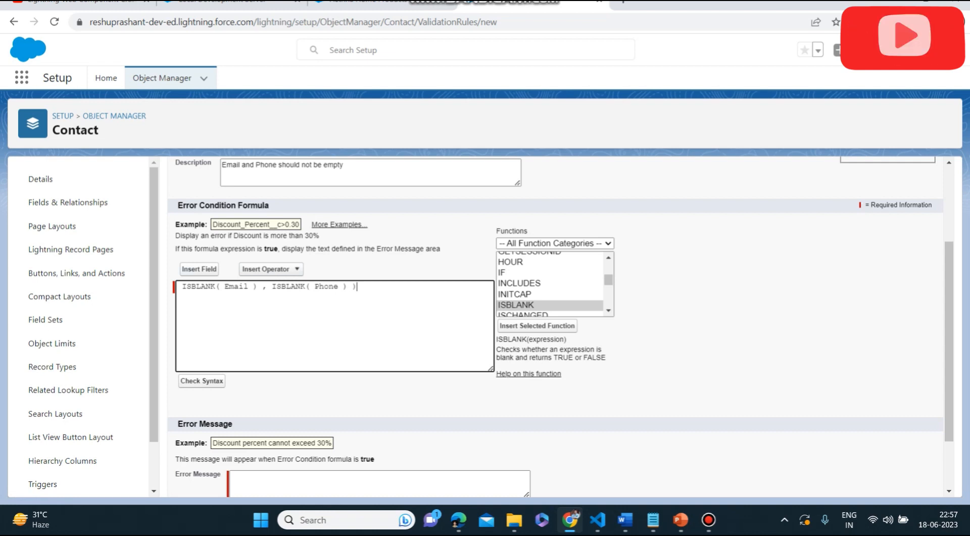
pyautogui.click(181, 286)
pyautogui.write('(')
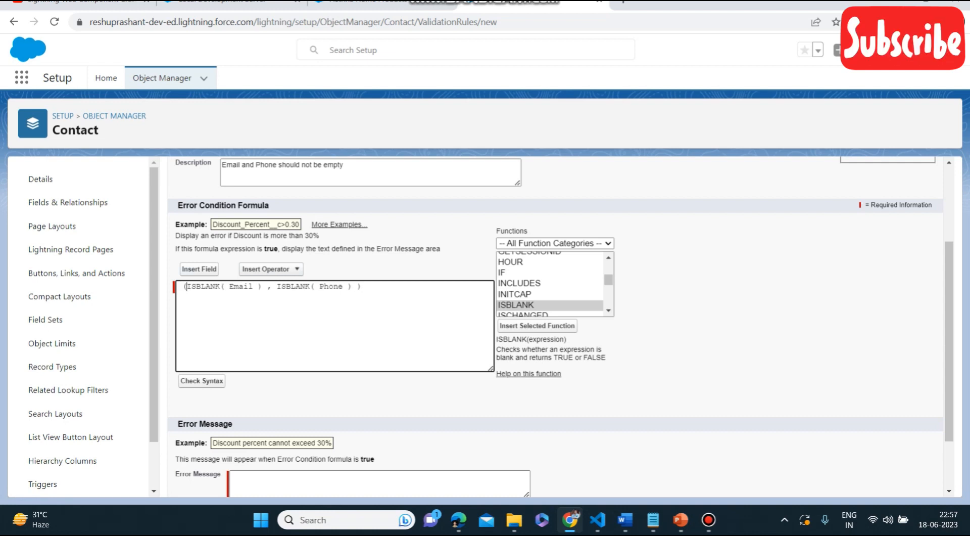
pyautogui.write('OR')
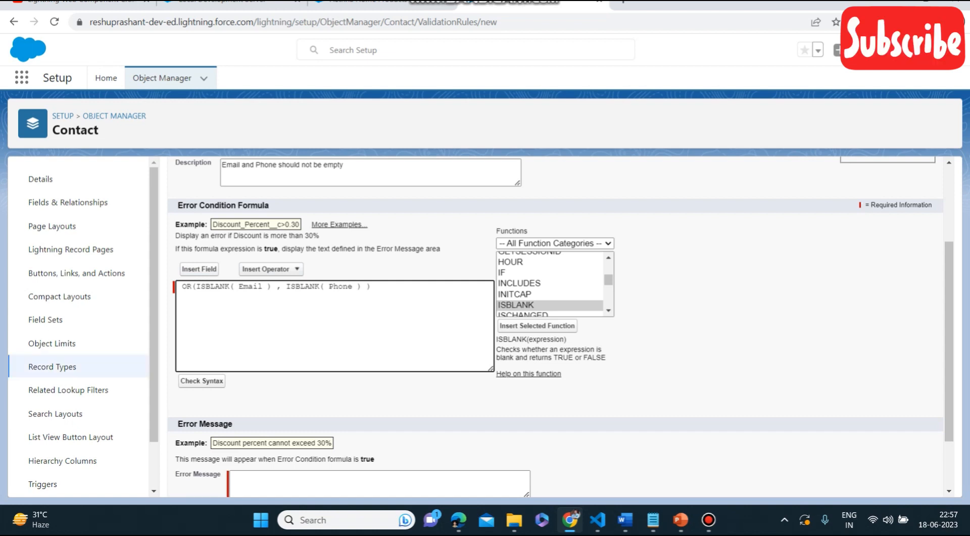